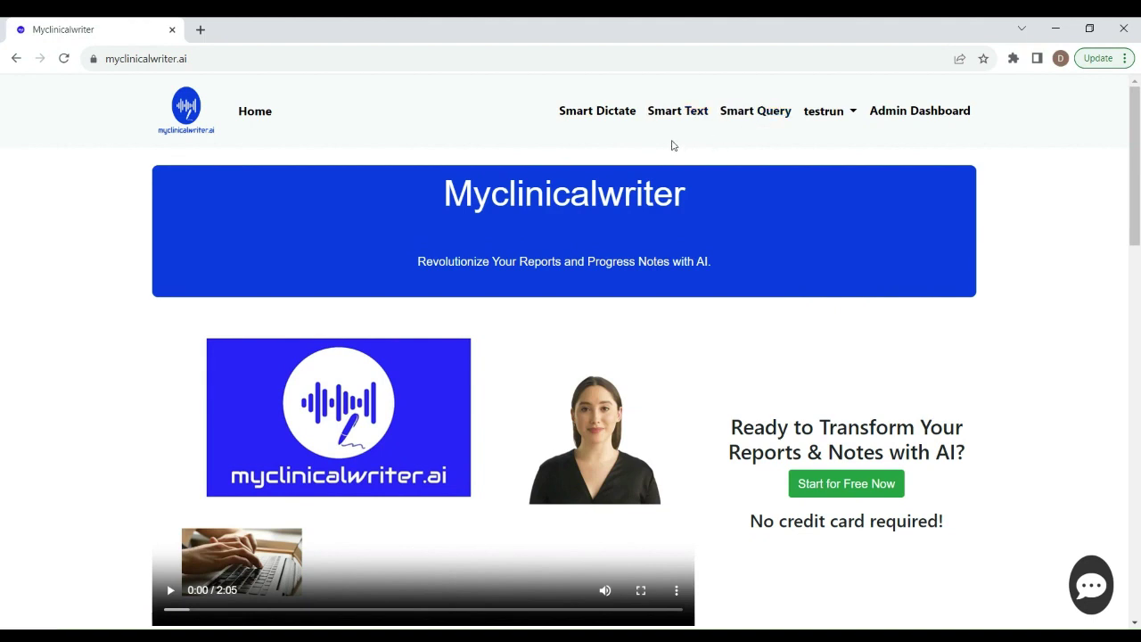
Go through Smart Dictate to the Smart Text page with its empty key-notes box.
{"action": "left_click", "coordinate": [613, 119]}
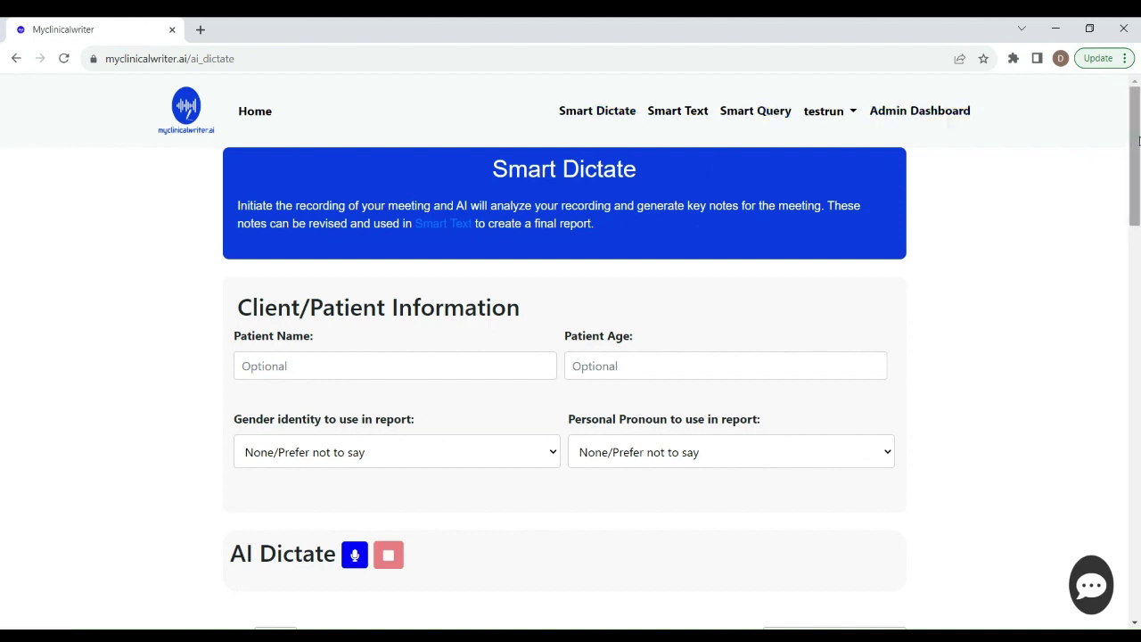
{"action": "mouse_move", "coordinate": [1138, 139]}
{"action": "left_mouse_down"}
{"action": "mouse_move", "coordinate": [1135, 225]}
{"action": "mouse_move", "coordinate": [1105, 193]}
{"action": "mouse_move", "coordinate": [1102, 122]}
{"action": "mouse_move", "coordinate": [1124, 321]}
{"action": "mouse_move", "coordinate": [1125, 141]}
{"action": "left_mouse_up"}
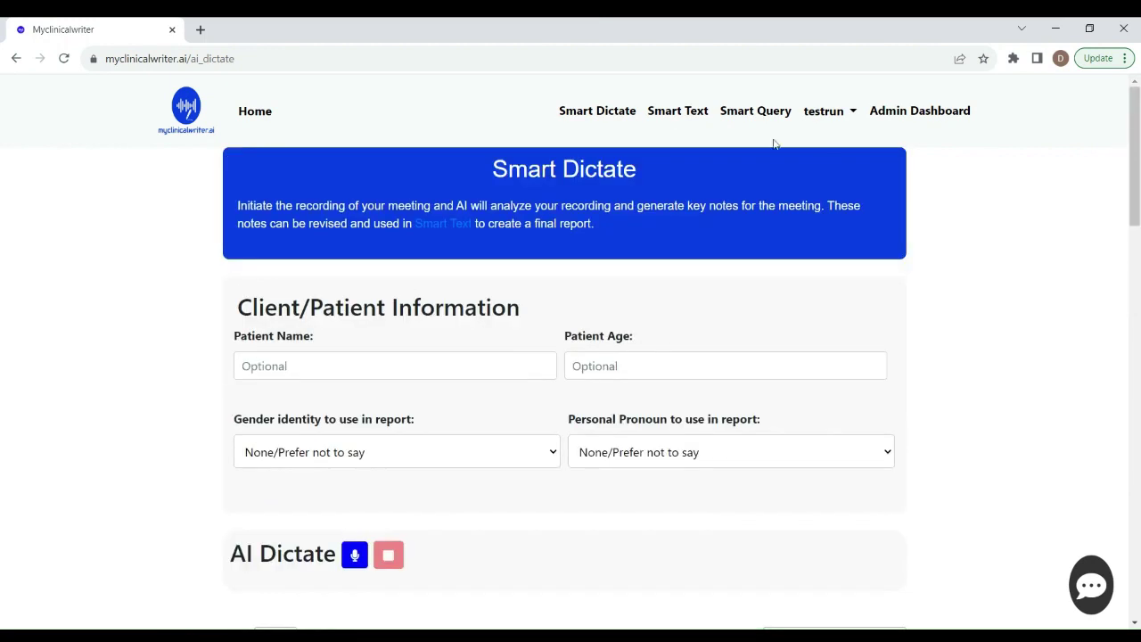
{"action": "left_click", "coordinate": [659, 111]}
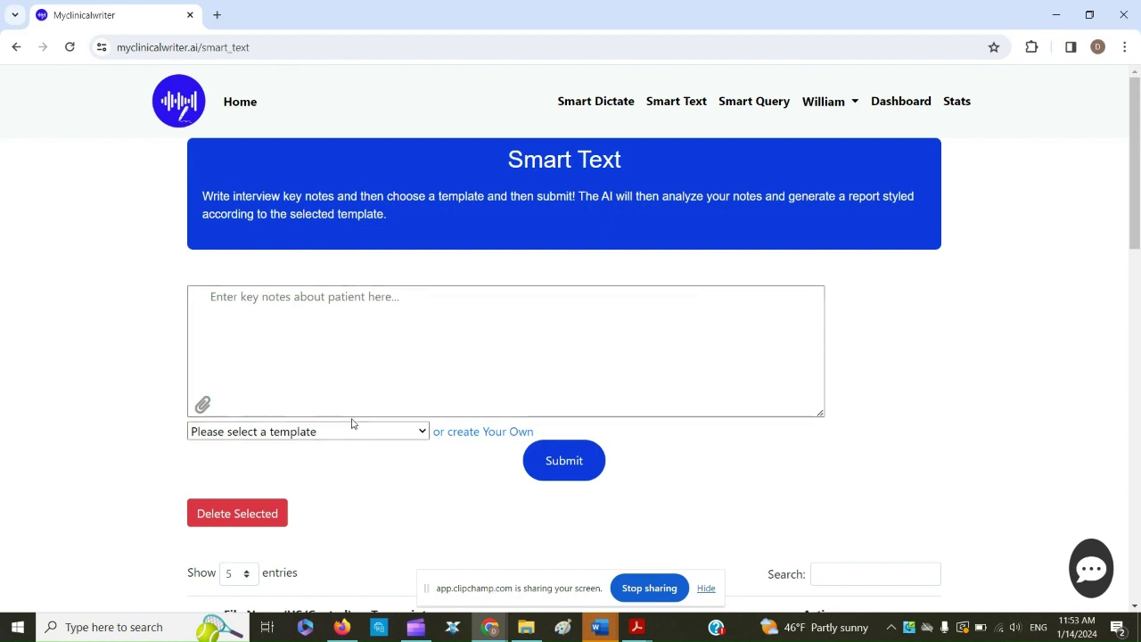
Paste the 47-year-old female client's anxiety interview notes into the key-notes box.
{"action": "left_click", "coordinate": [321, 333]}
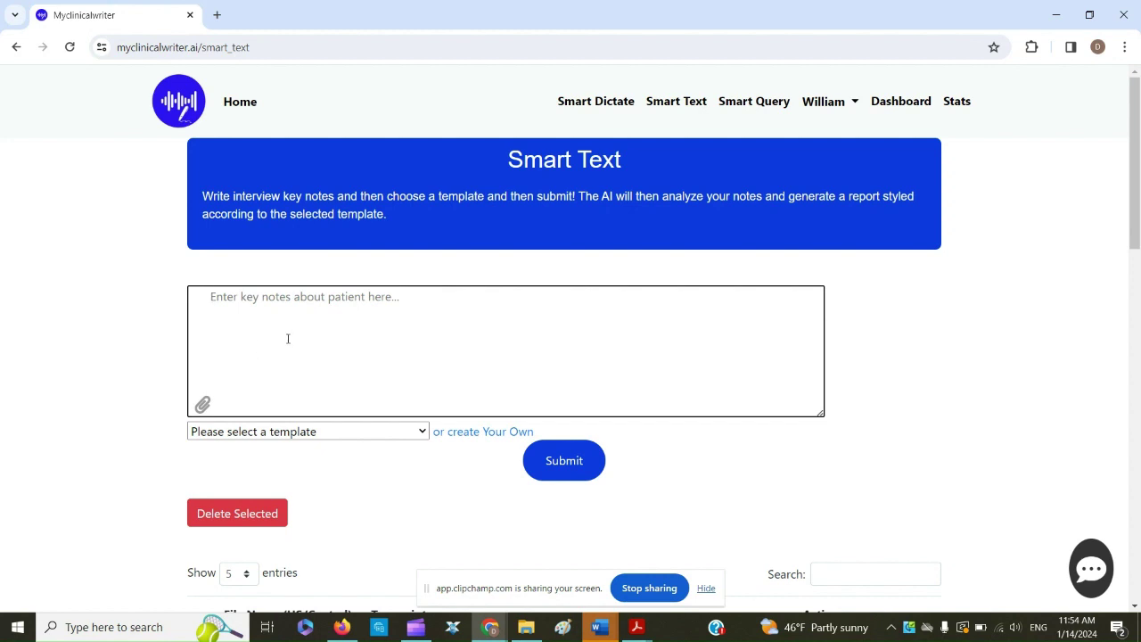
{"action": "key", "text": "ctrl+v"}
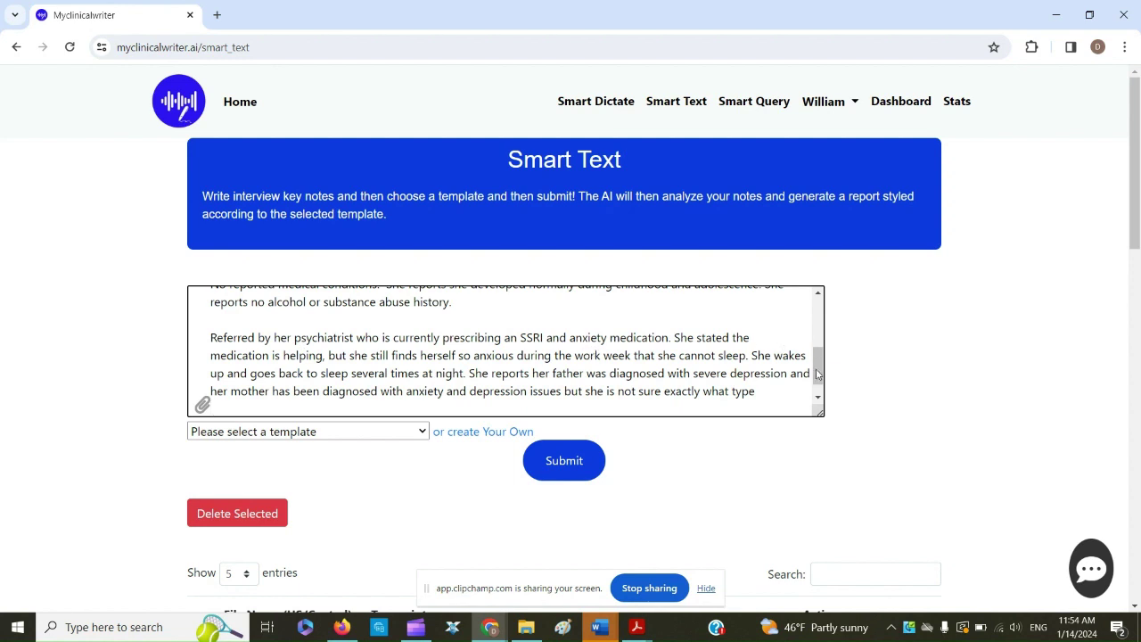
{"action": "left_click_drag", "start_coordinate": [817, 370], "coordinate": [808, 287]}
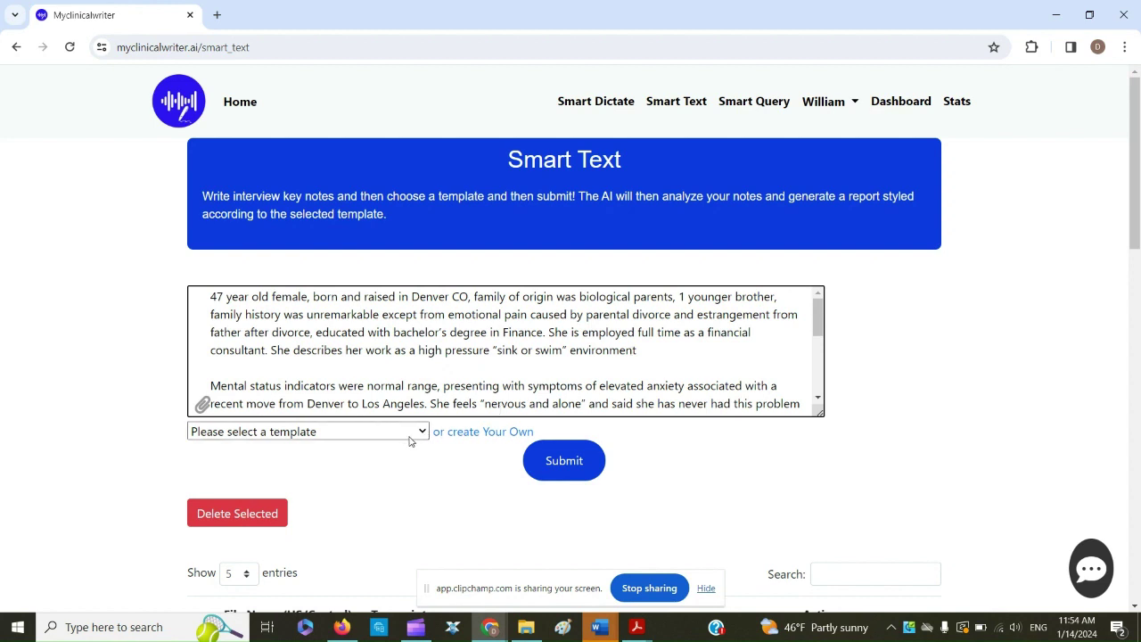
{"action": "left_click", "coordinate": [422, 434]}
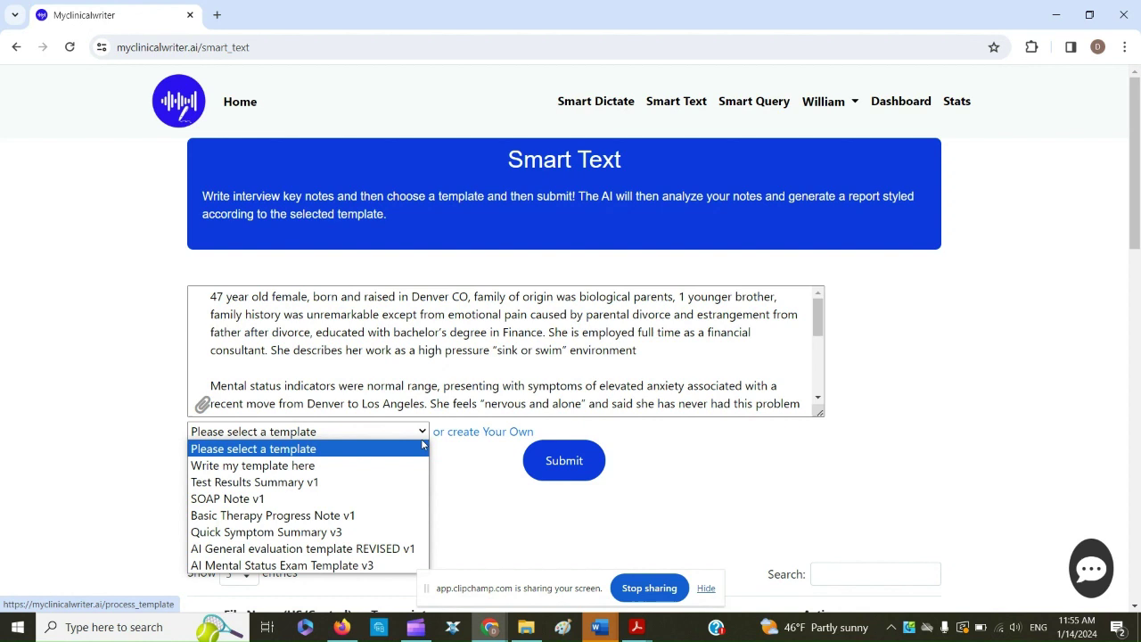
Create the report with the 'AI General evaluation template REVISED v1' template.
{"action": "left_click", "coordinate": [403, 549]}
{"action": "left_click", "coordinate": [580, 554]}
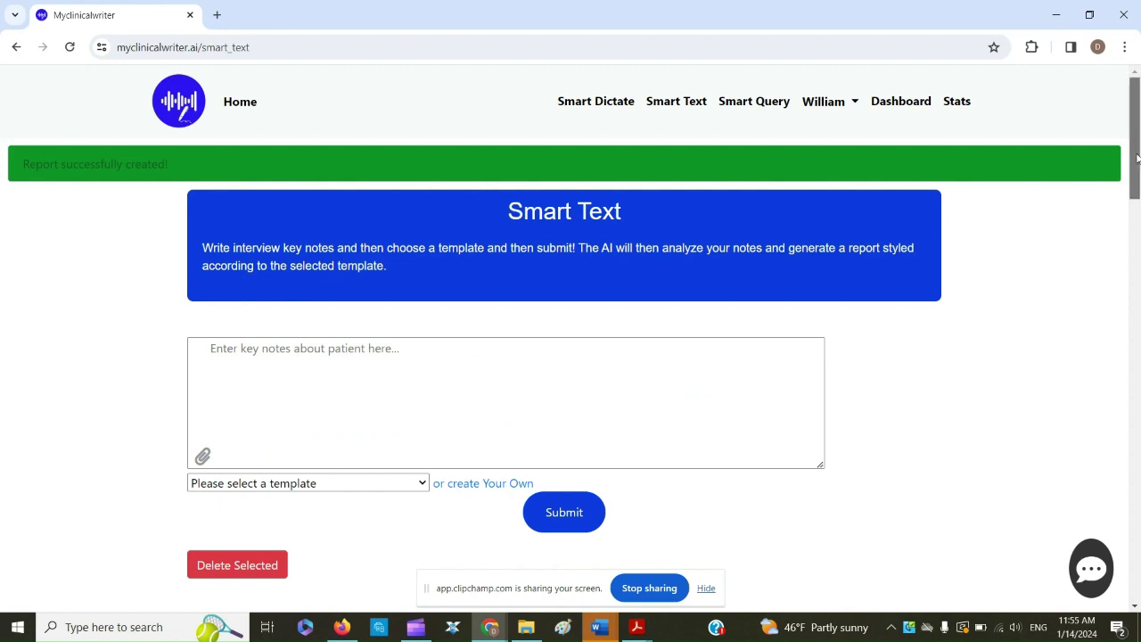
{"action": "left_click_drag", "start_coordinate": [1136, 158], "coordinate": [1103, 413]}
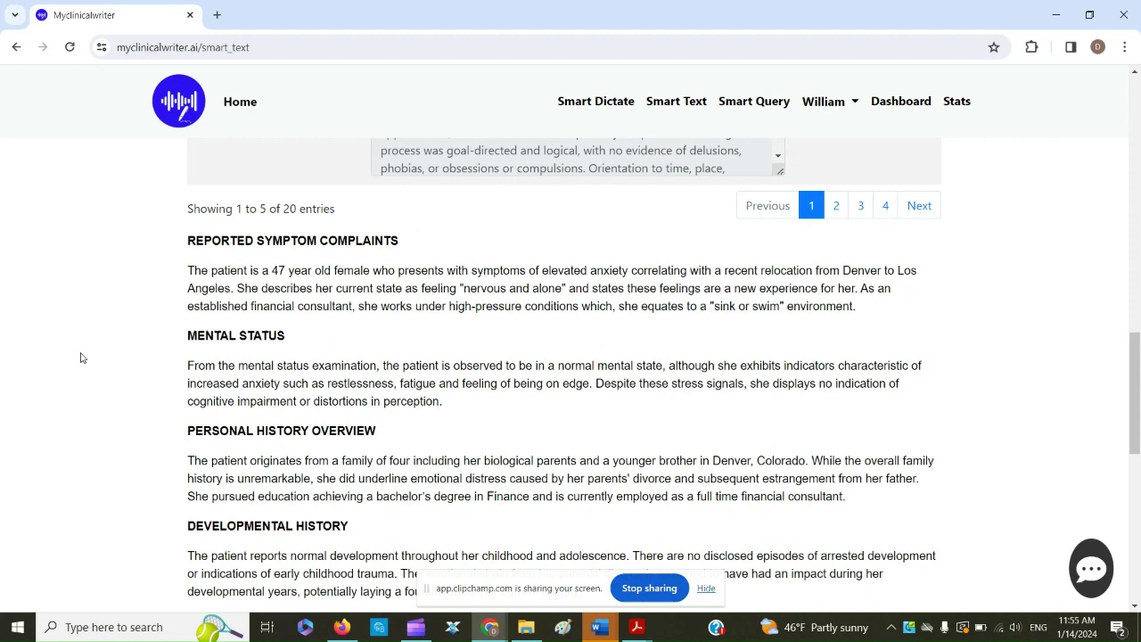
{"action": "left_click_drag", "start_coordinate": [188, 241], "coordinate": [382, 293]}
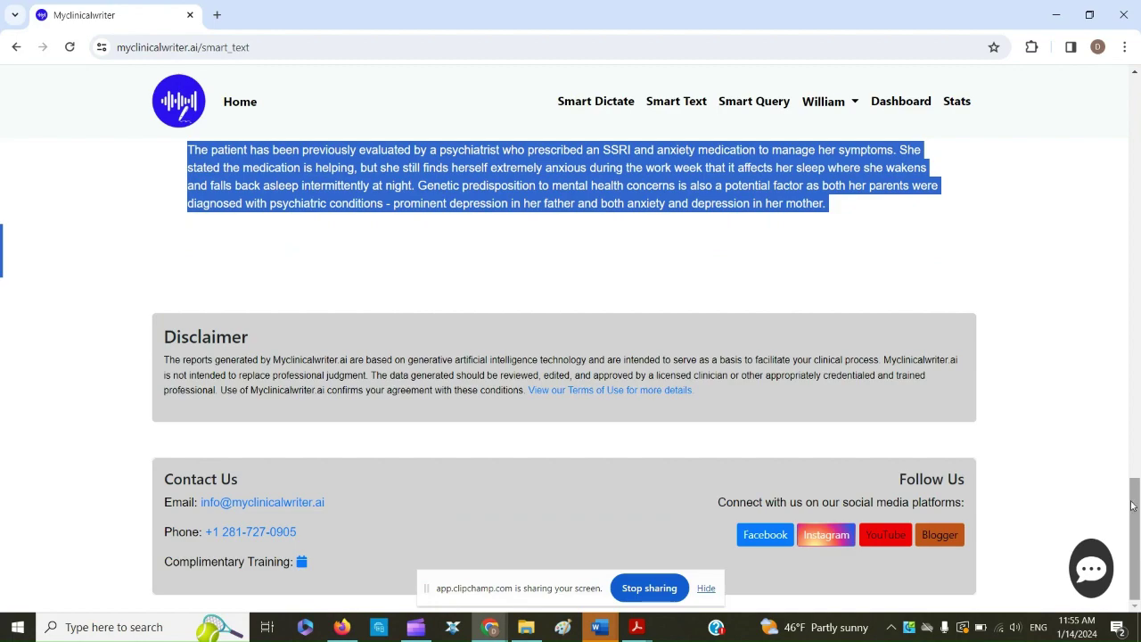
{"action": "right_click", "coordinate": [1128, 361]}
{"action": "left_click_drag", "start_coordinate": [1135, 494], "coordinate": [1118, 194]}
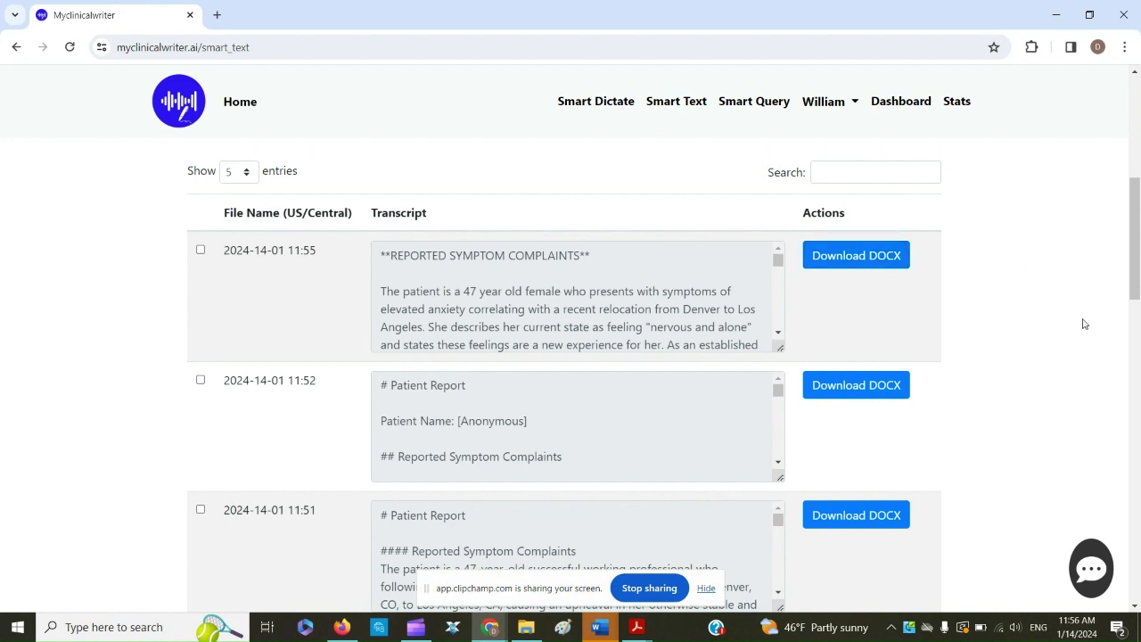
{"action": "left_click_drag", "start_coordinate": [1132, 280], "coordinate": [1131, 178]}
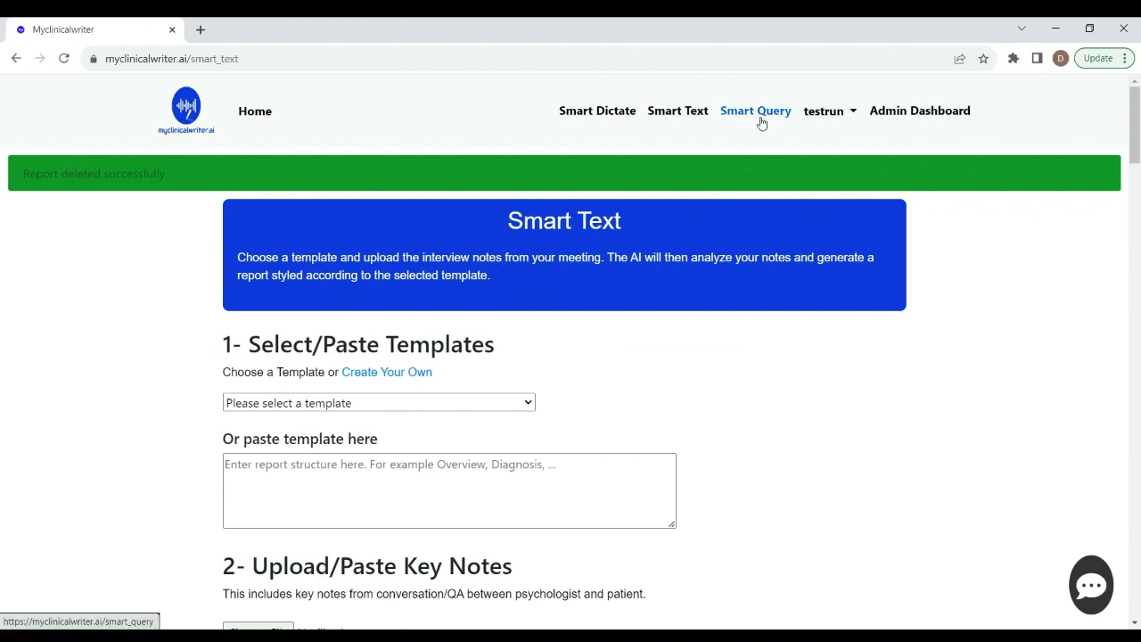
Switch to the Smart Query page, which opens in paragraph-summary mode.
{"action": "left_click", "coordinate": [761, 123]}
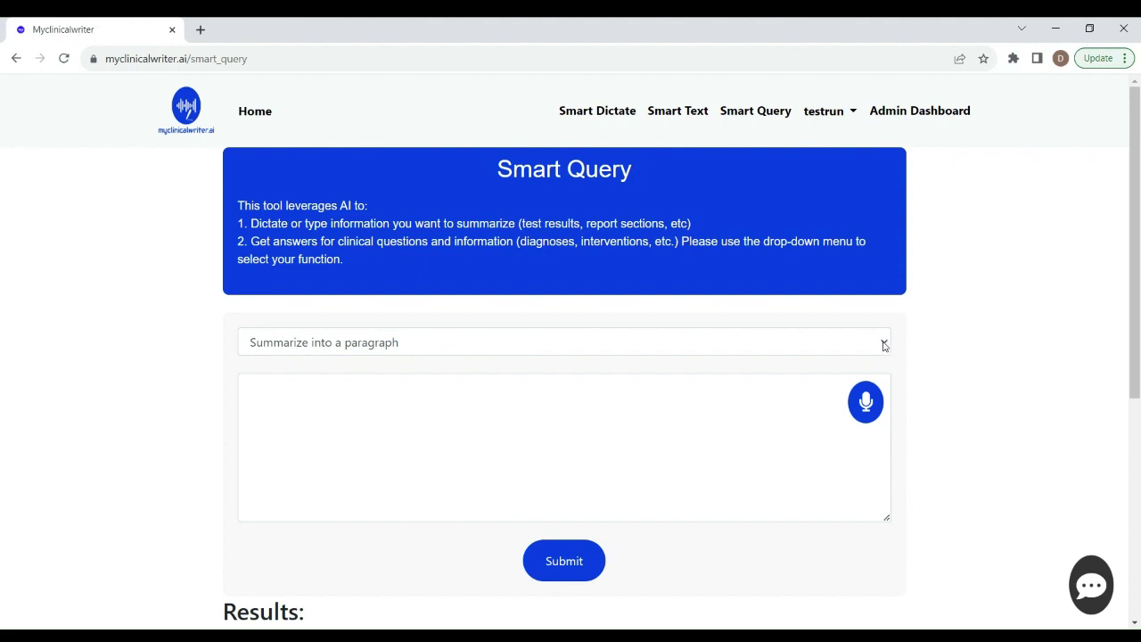
Set Smart Query to 'Answer my questions' and enter 'What are the specifiers for major depressive disorder'.
{"action": "left_click", "coordinate": [884, 346]}
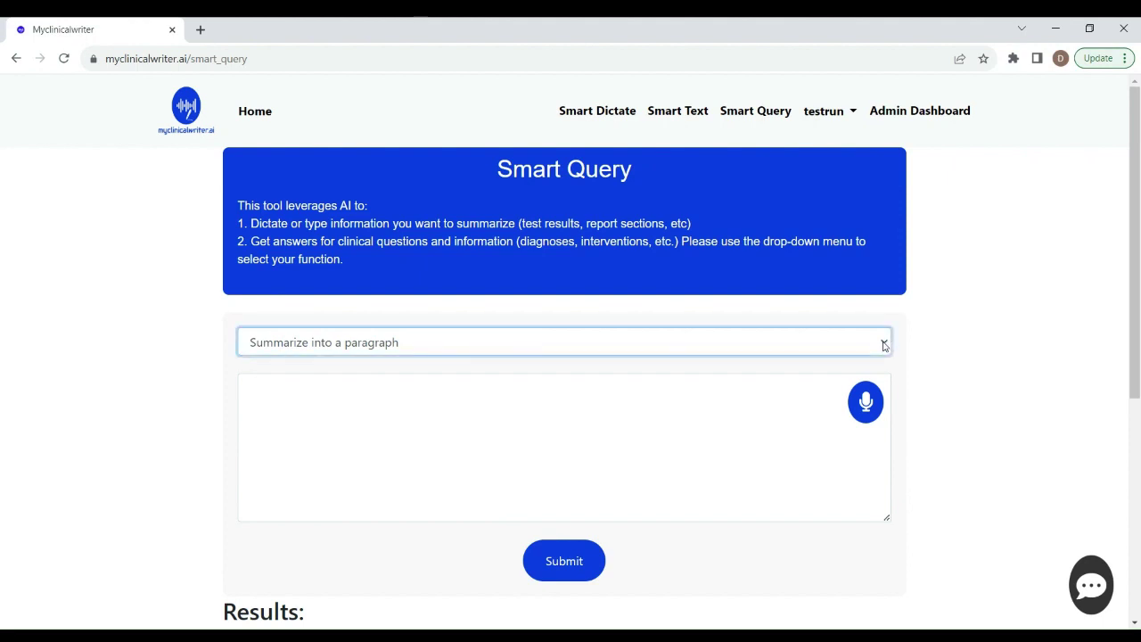
{"action": "left_click", "coordinate": [807, 381]}
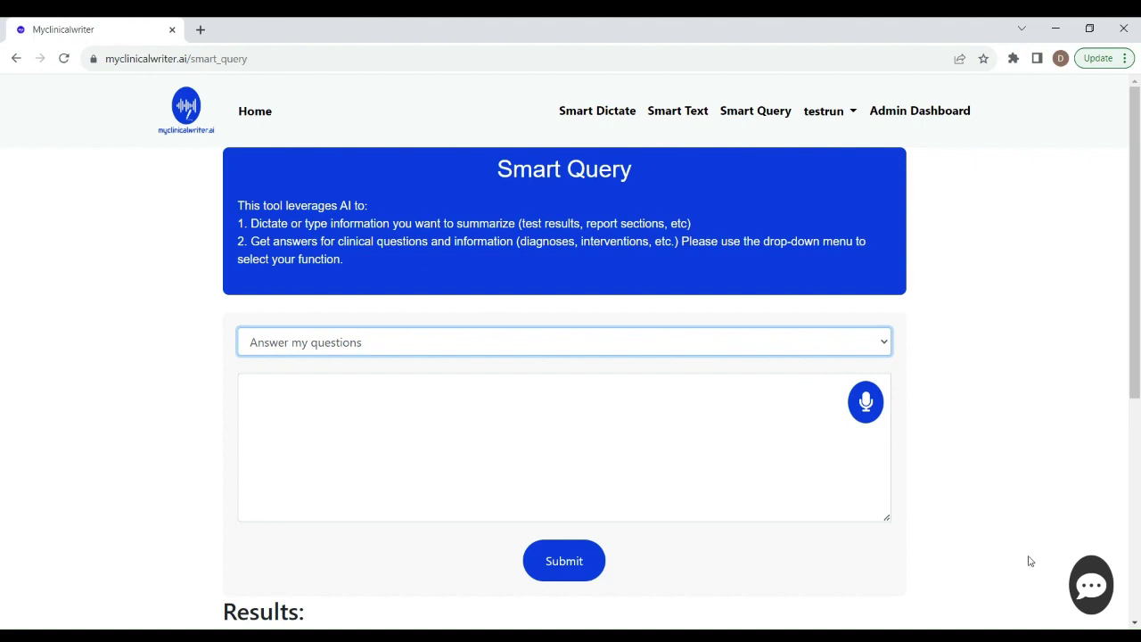
{"action": "left_click", "coordinate": [540, 433]}
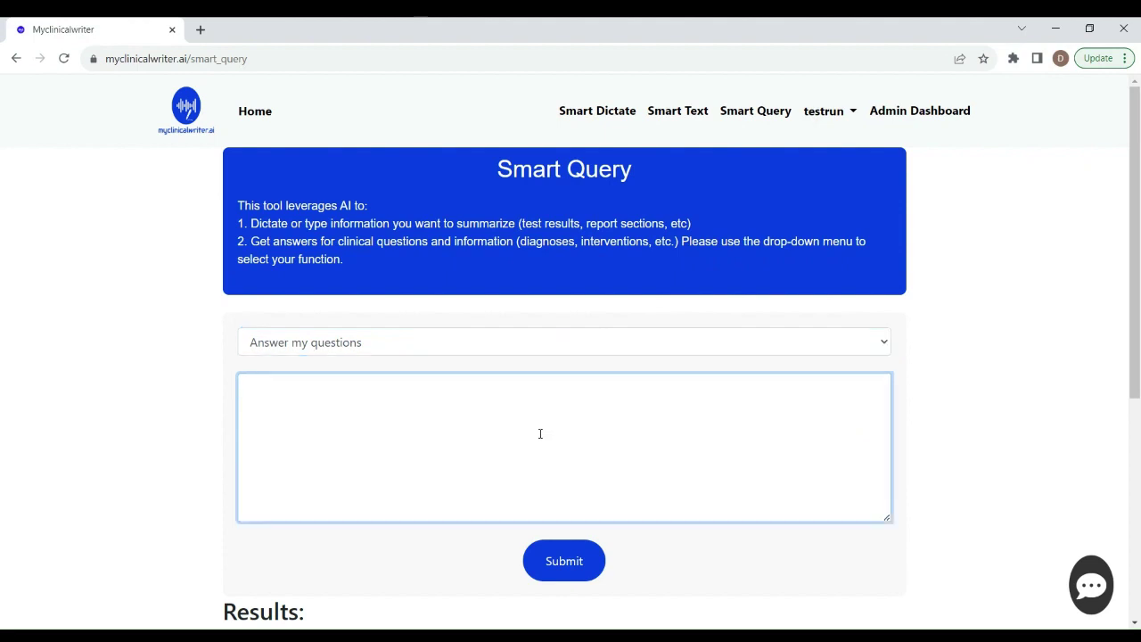
{"action": "type", "text": "What are the specifiers "}
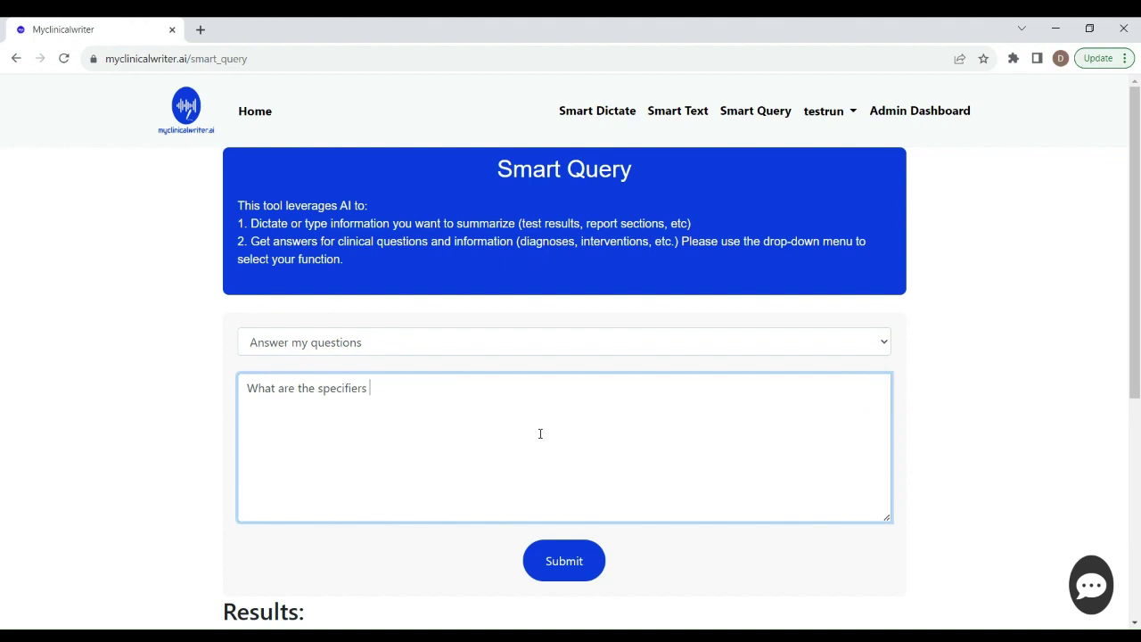
{"action": "type", "text": "for major depressive dis"}
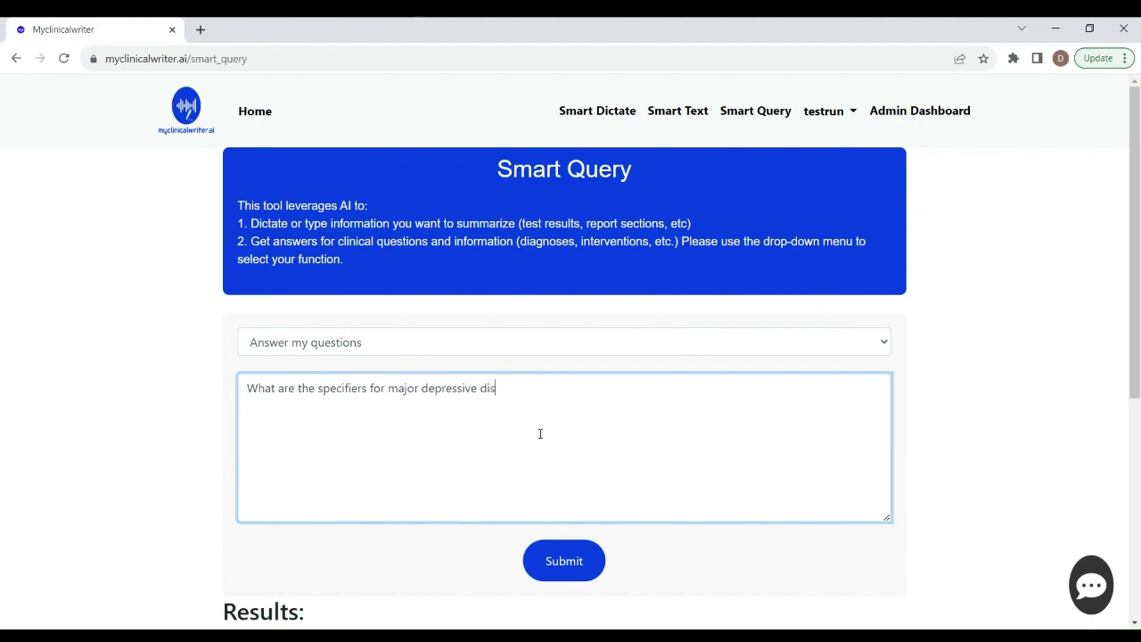
{"action": "type", "text": "order"}
Submit the question and scroll through the eight DSM-5 specifiers, Anxious Distress to Seasonal Pattern.
{"action": "left_click", "coordinate": [559, 552]}
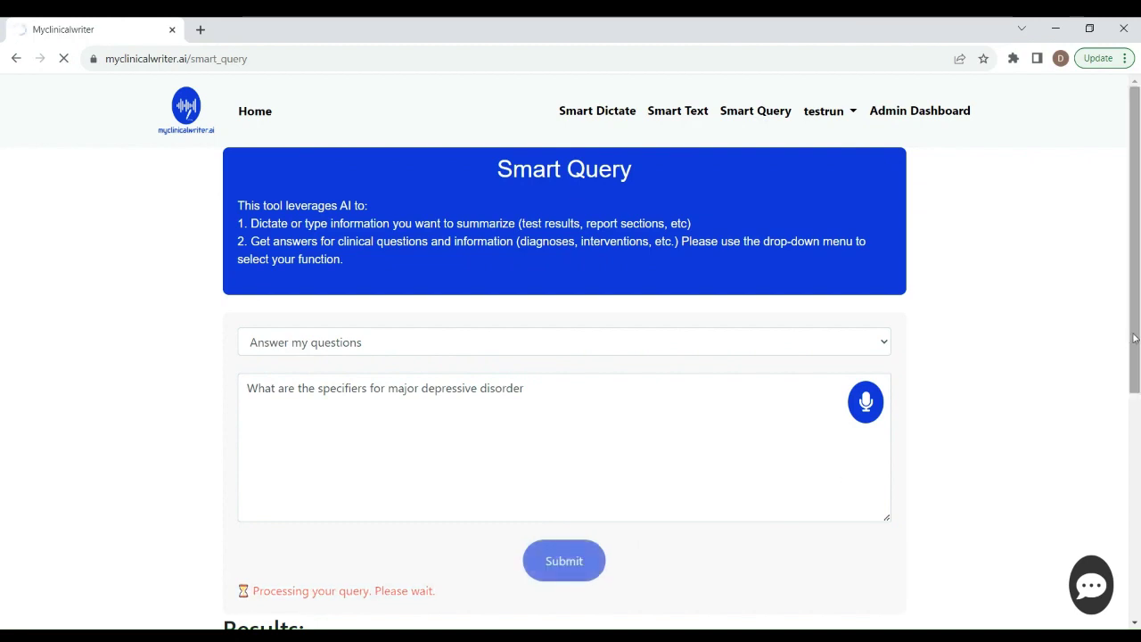
{"action": "left_click_drag", "start_coordinate": [1134, 339], "coordinate": [1137, 449]}
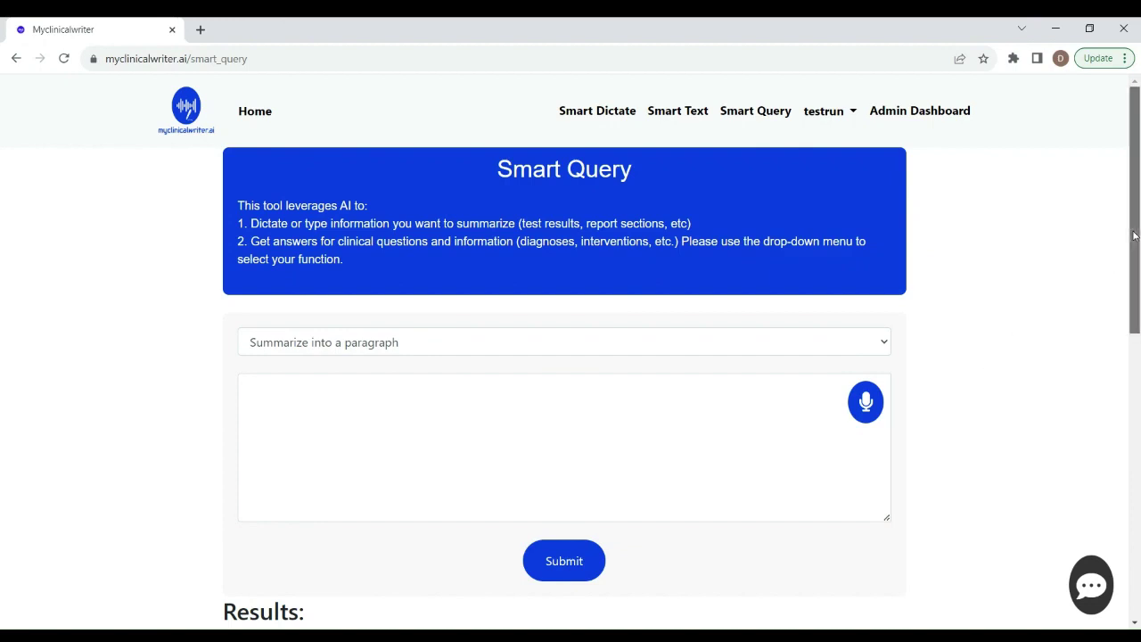
{"action": "left_click_drag", "start_coordinate": [1133, 234], "coordinate": [1135, 385]}
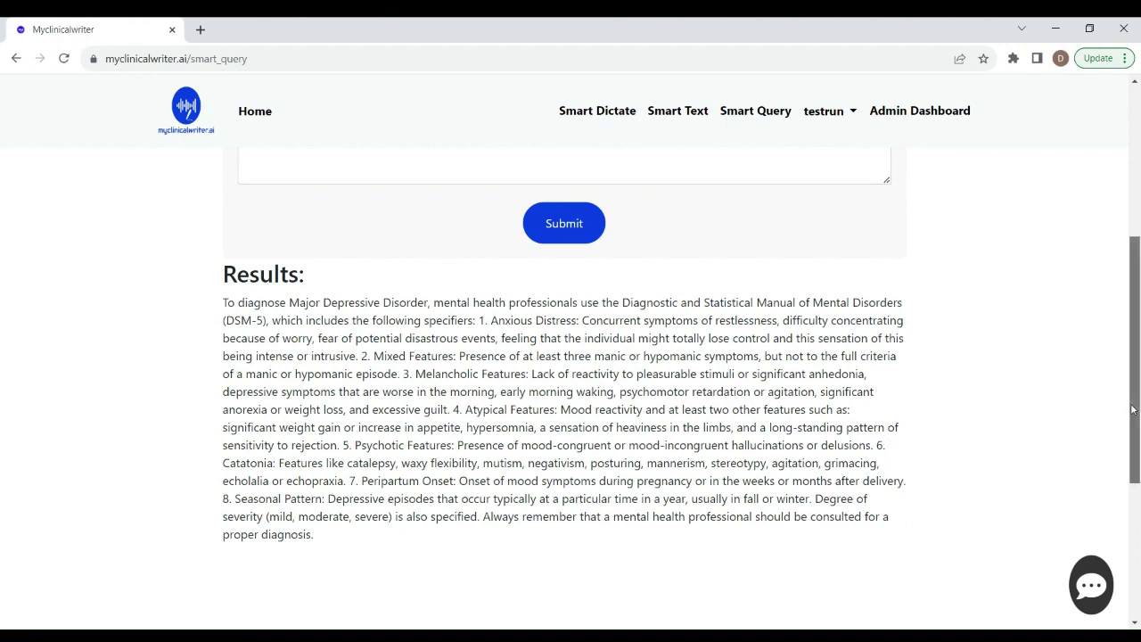
Return via the site logo and Home to the logged-in page with the three tools.
{"action": "left_click", "coordinate": [188, 109]}
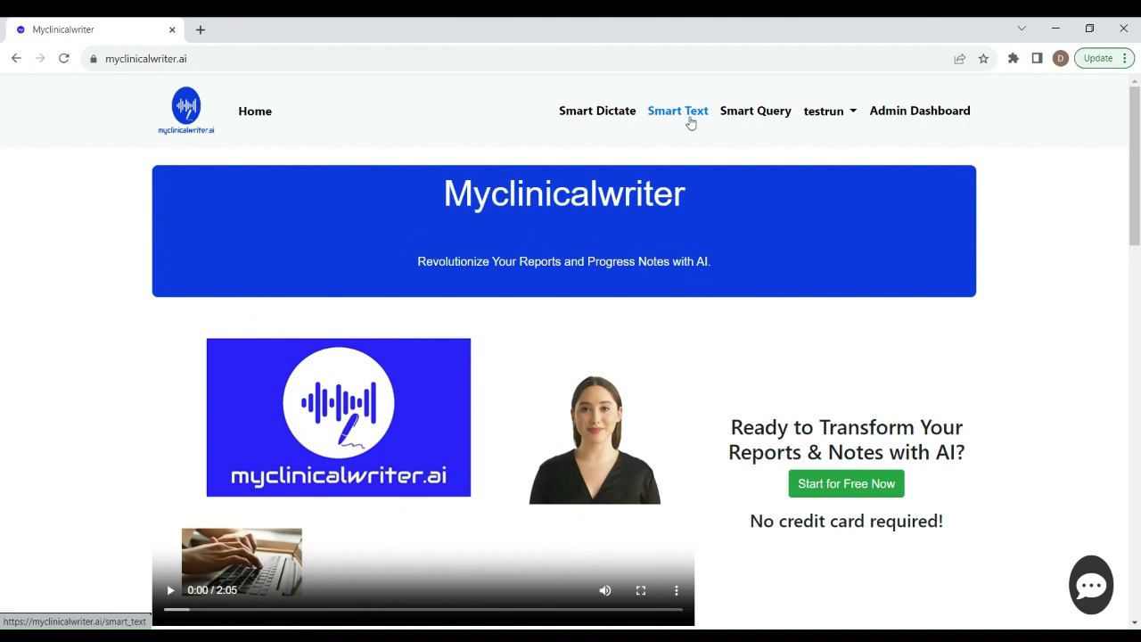
{"action": "left_click", "coordinate": [259, 117]}
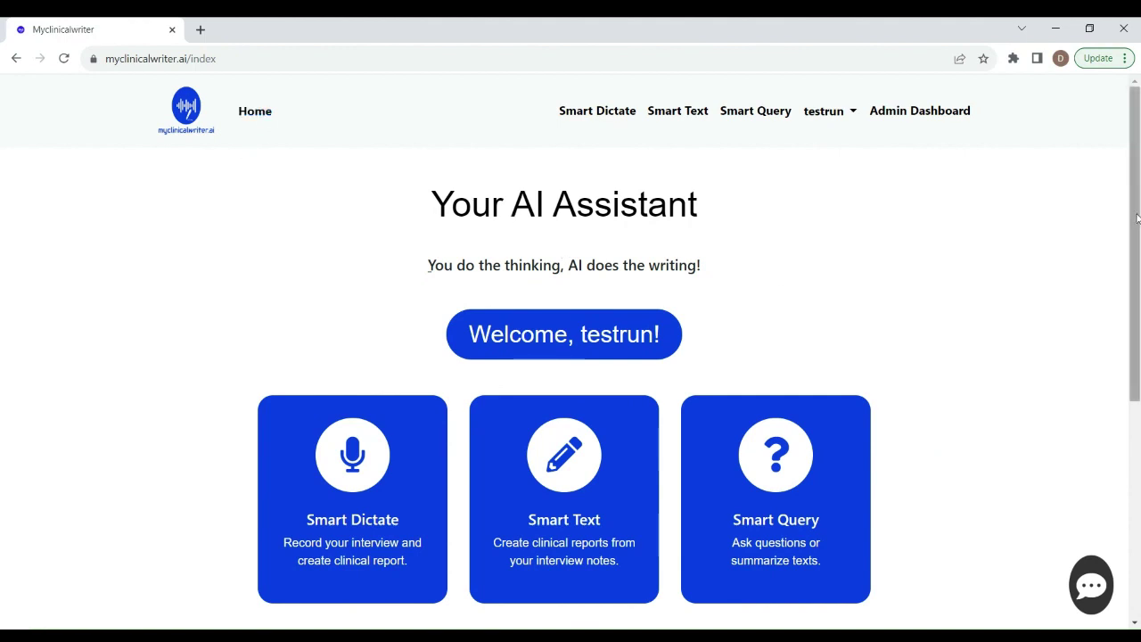
{"action": "left_click_drag", "start_coordinate": [1136, 218], "coordinate": [1132, 283]}
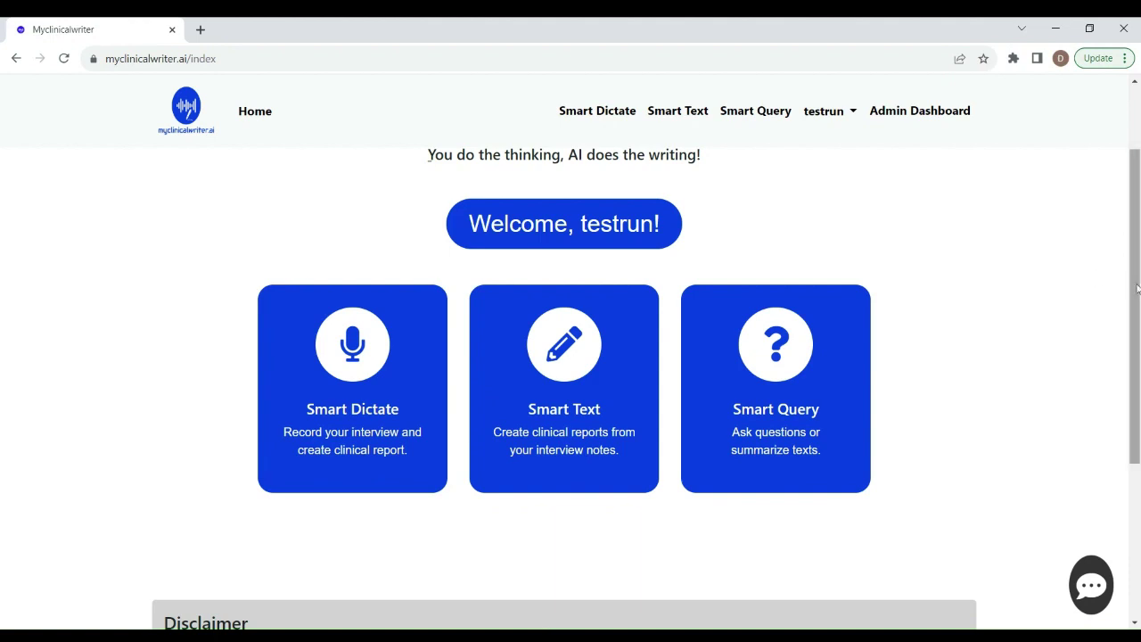
{"action": "left_click_drag", "start_coordinate": [1136, 288], "coordinate": [1123, 173]}
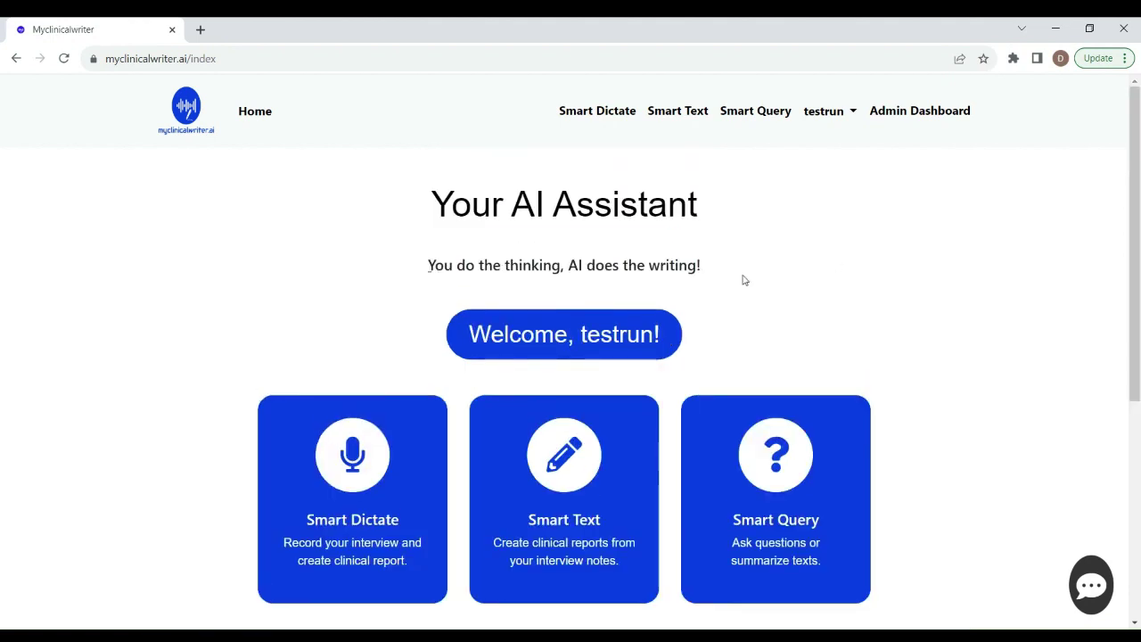